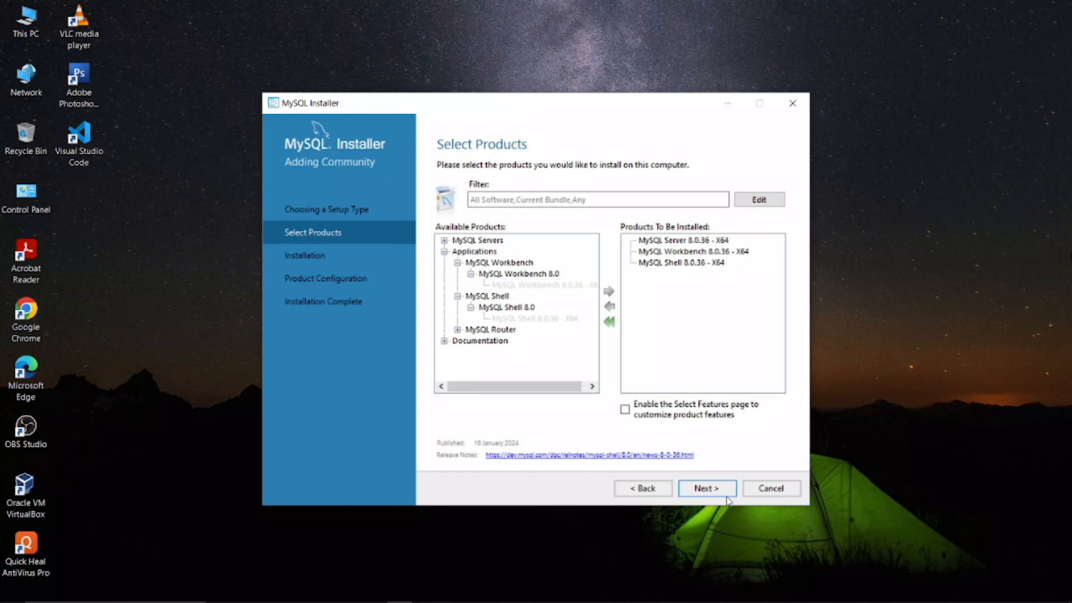
# Step: Install MySQL Server, Workbench and Shell 8.0.36 until all show Complete, then continue to Product Configuration
pyautogui.click(712, 491)
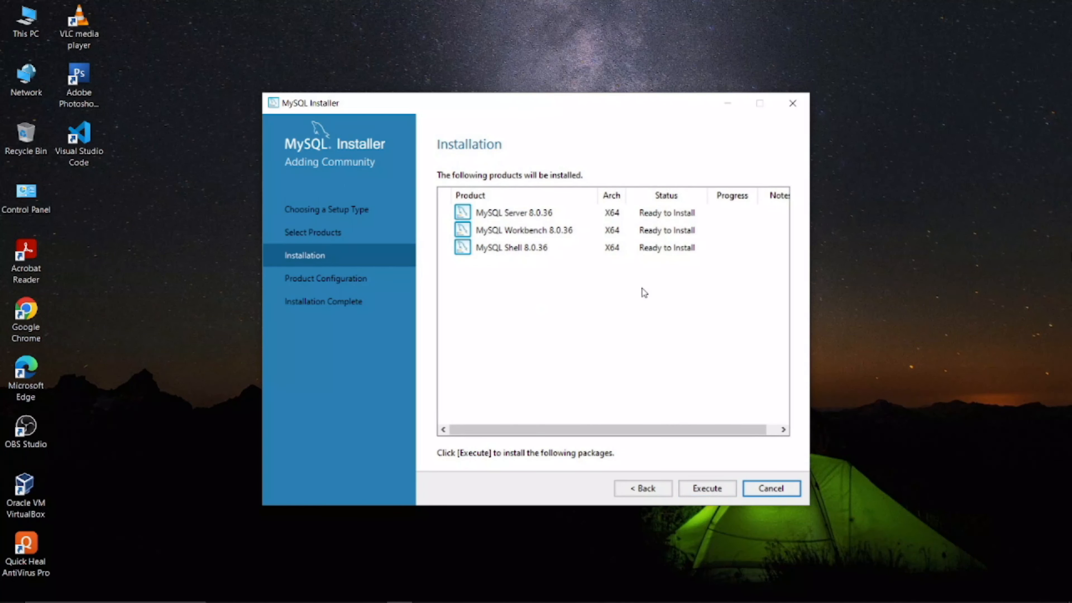
pyautogui.click(707, 490)
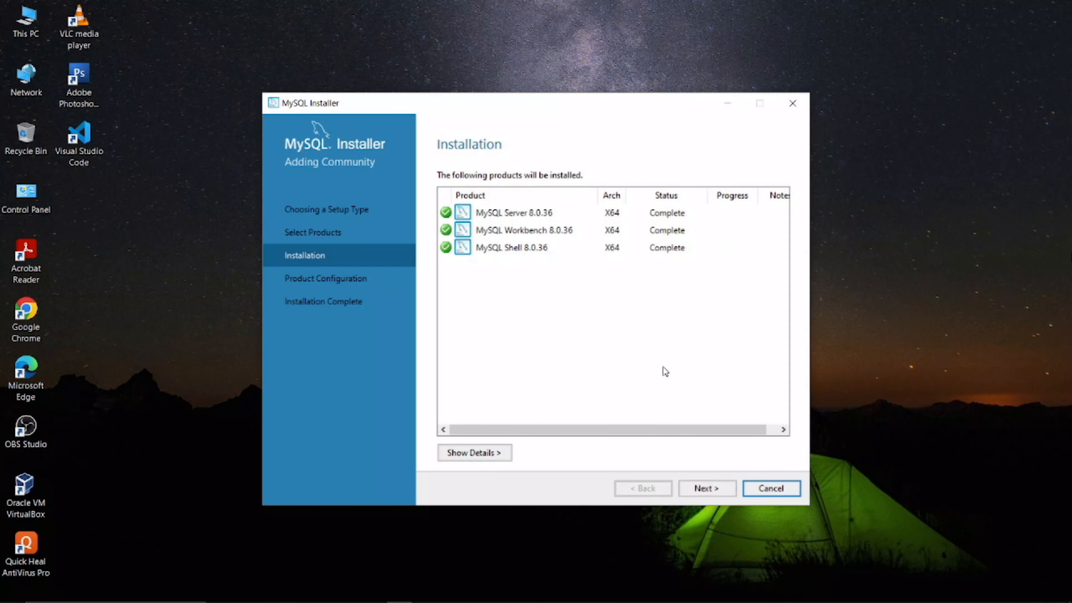
pyautogui.click(709, 488)
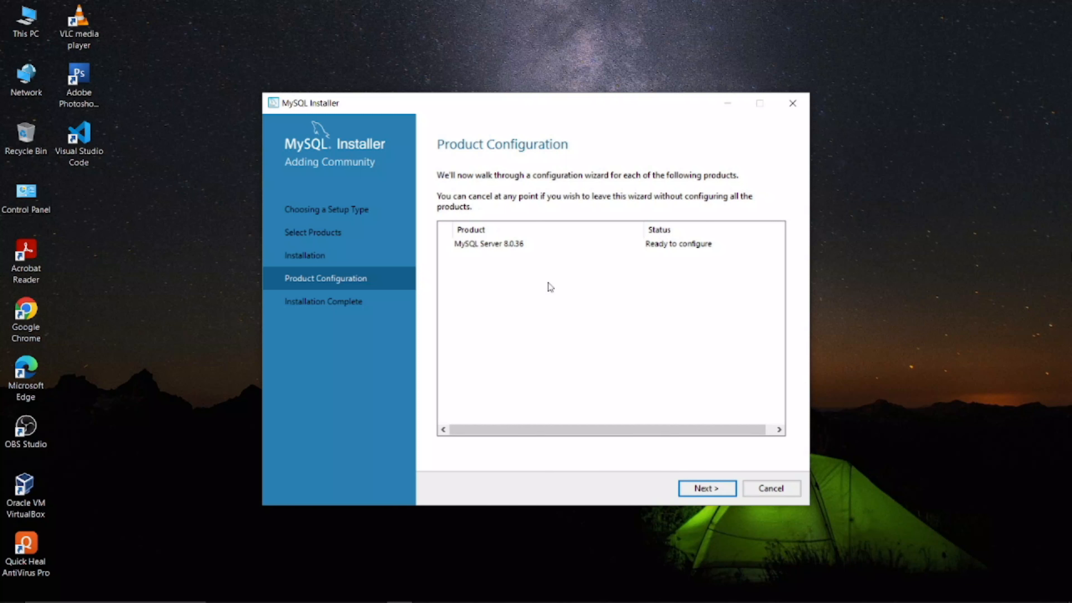
# Step: Keep default networking and authentication, set the root account password, and keep the MySQL80 service defaults
pyautogui.click(717, 487)
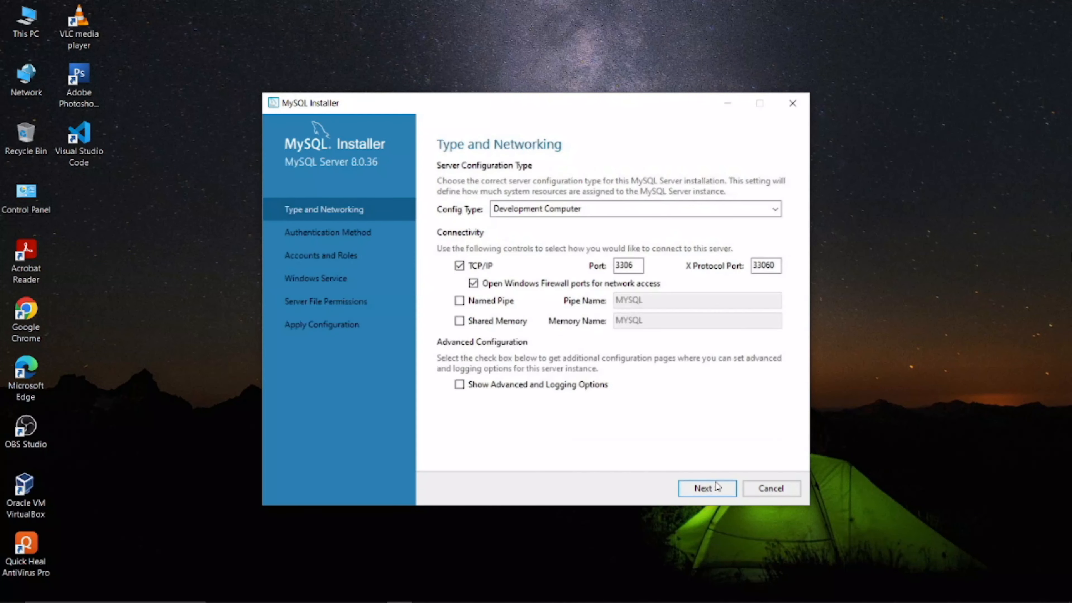
pyautogui.click(708, 489)
pyautogui.click(707, 489)
pyautogui.click(608, 208)
pyautogui.write('root')
pyautogui.click(608, 225)
pyautogui.write('root')
pyautogui.click(708, 490)
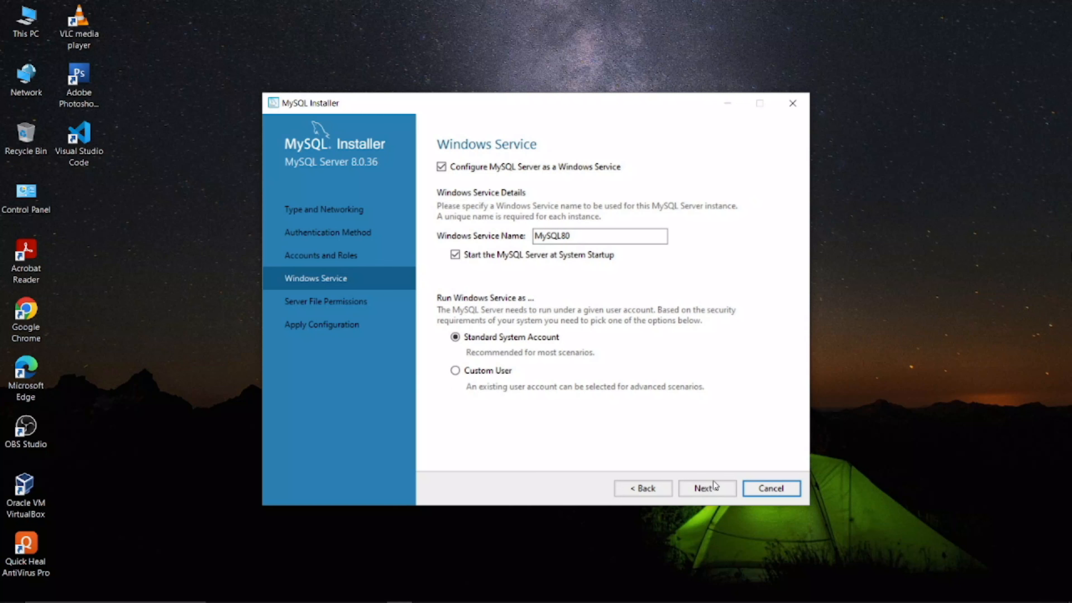
pyautogui.click(720, 493)
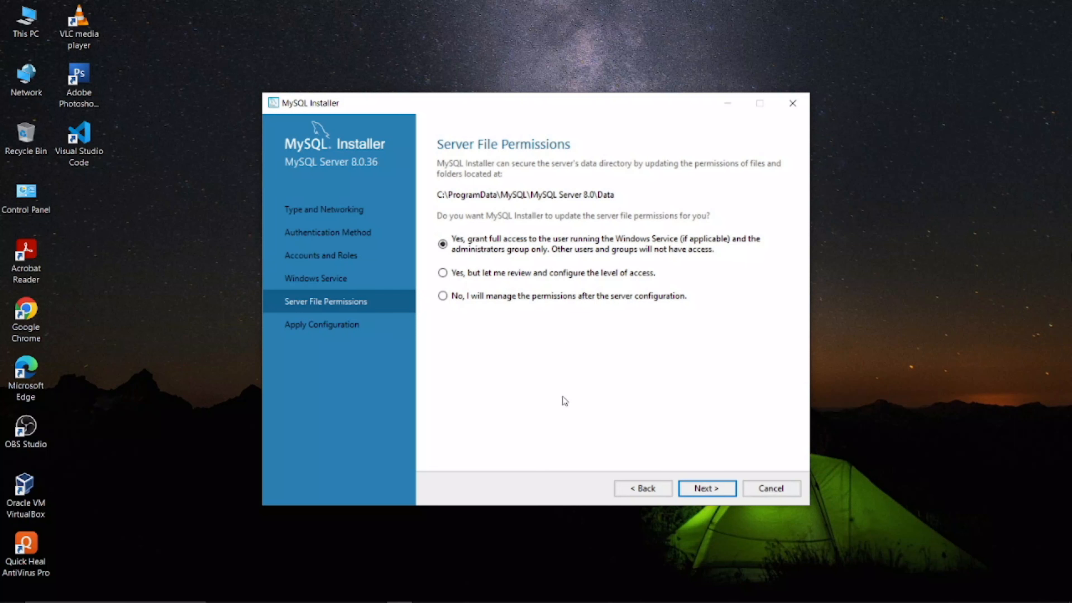
pyautogui.click(705, 490)
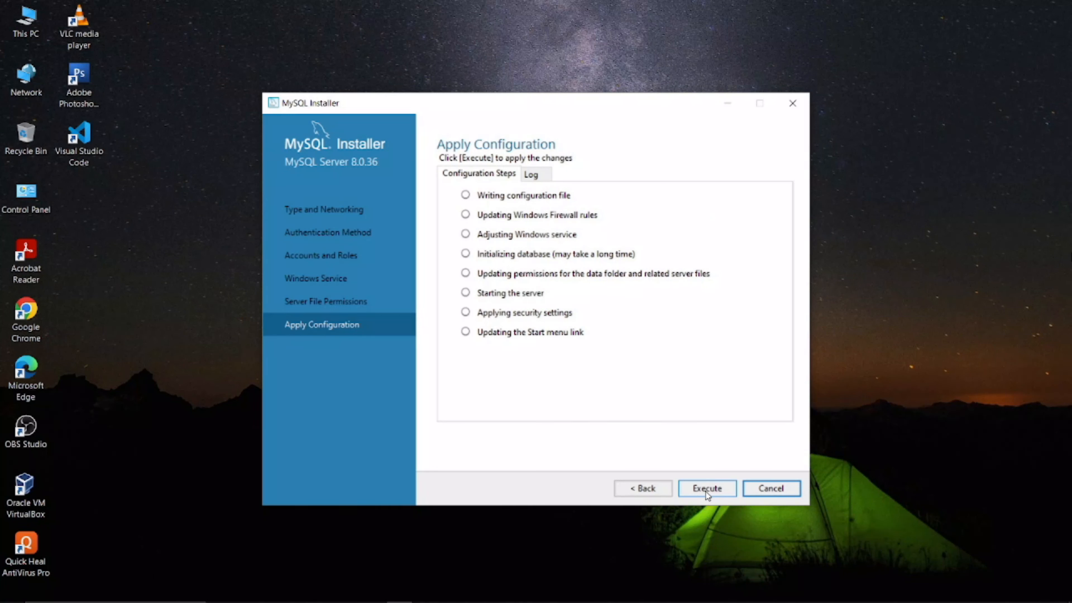
# Step: Apply the MySQL Server 8.0.36 configuration and finish the installation, launching Workbench and Shell
pyautogui.click(705, 490)
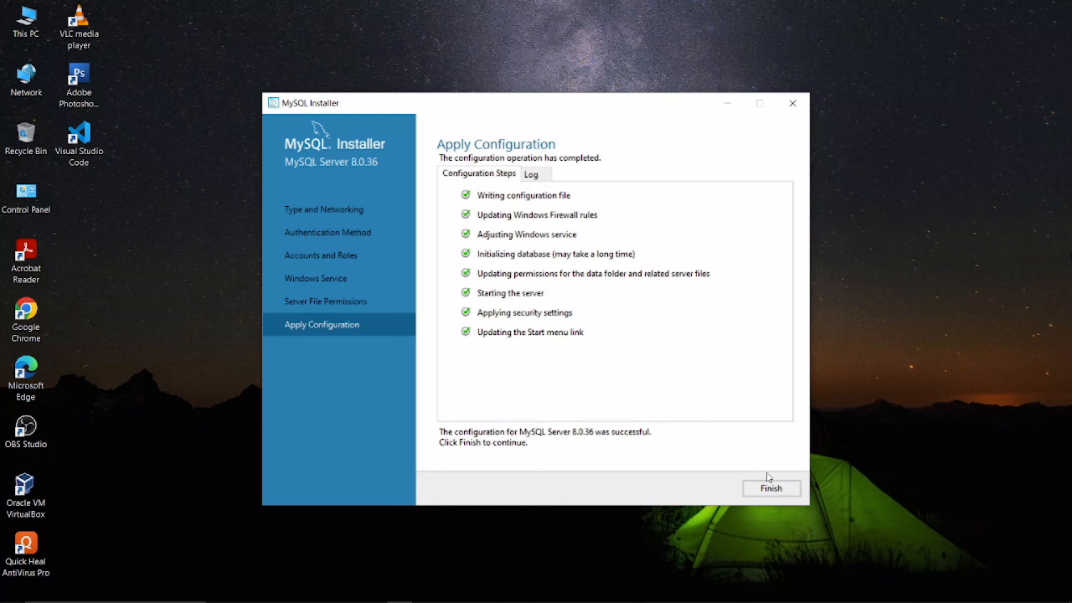
pyautogui.click(767, 491)
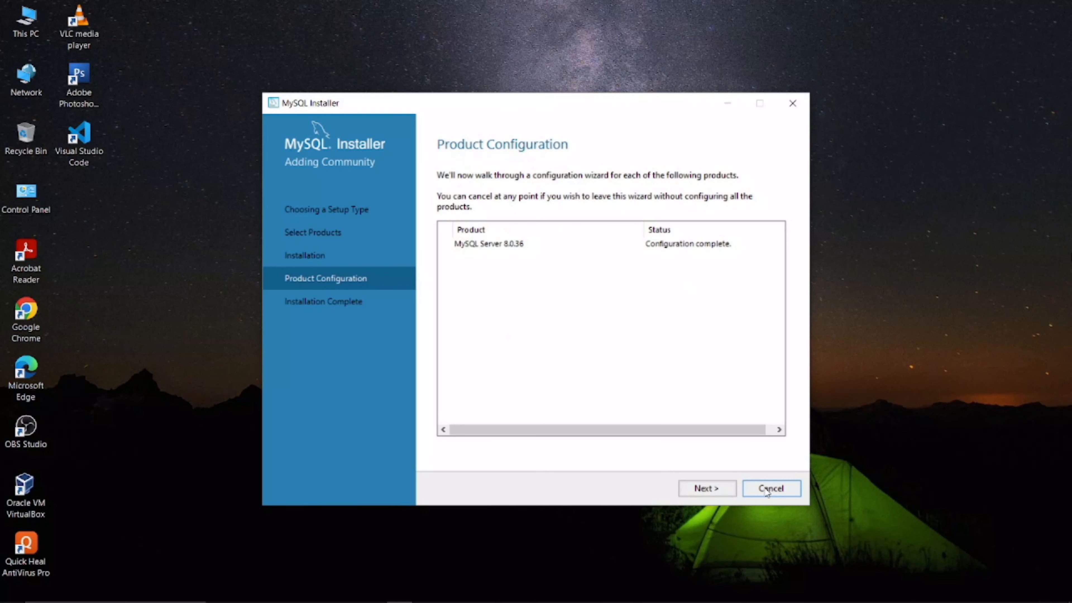
pyautogui.click(698, 490)
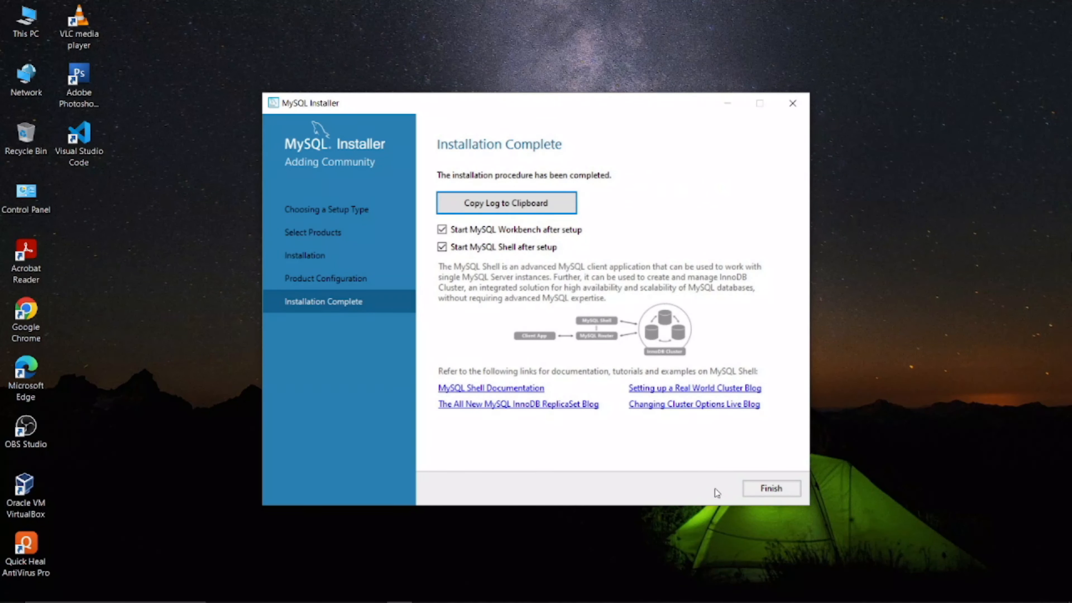
pyautogui.click(774, 489)
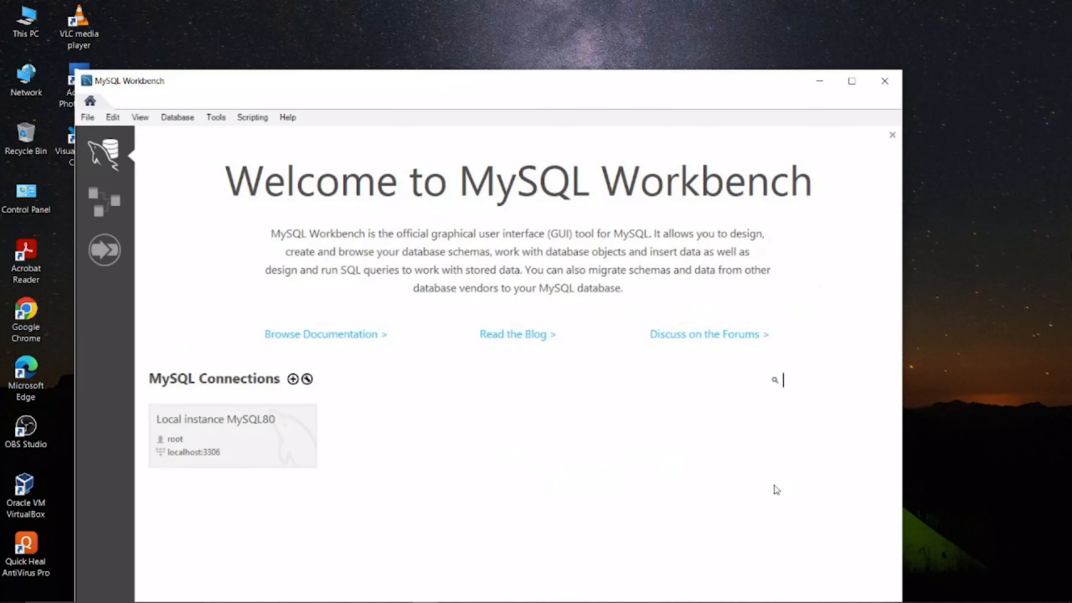
# Step: Maximize MySQL Workbench on the Local instance MySQL80 session and bring up File Explorer
pyautogui.click(851, 81)
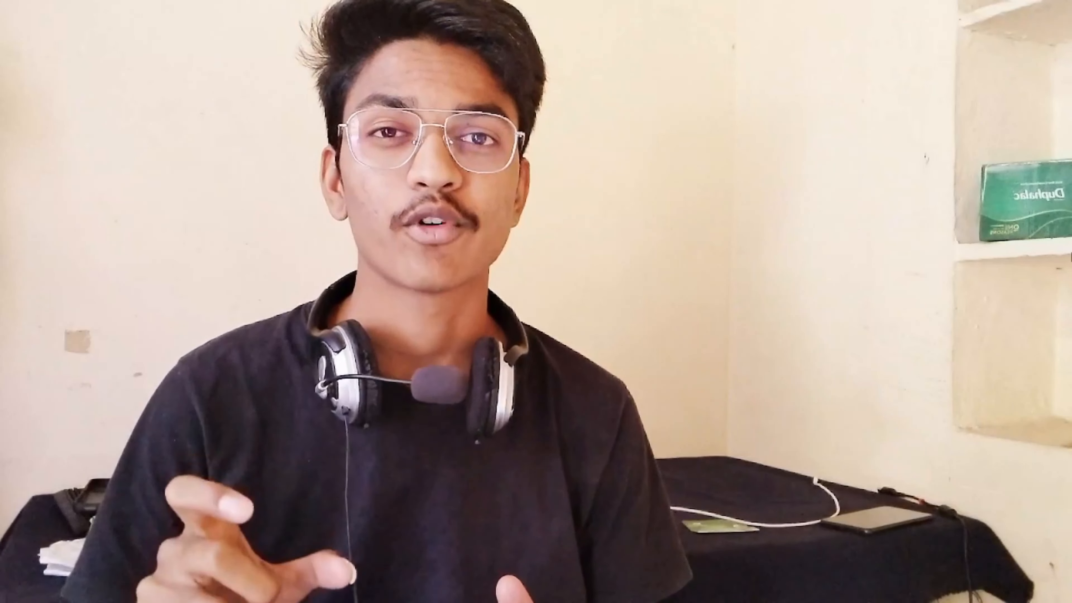
pyautogui.click(270, 592)
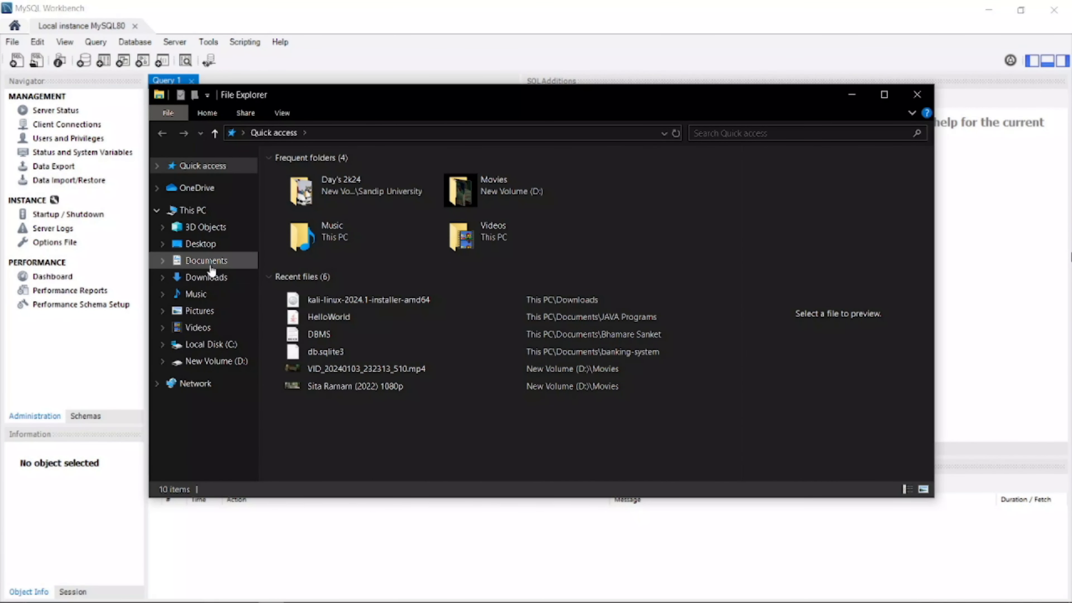
# Step: Browse to C:\Program Files\MySQL\MySQL Server 8.0\bin in File Explorer
pyautogui.click(208, 347)
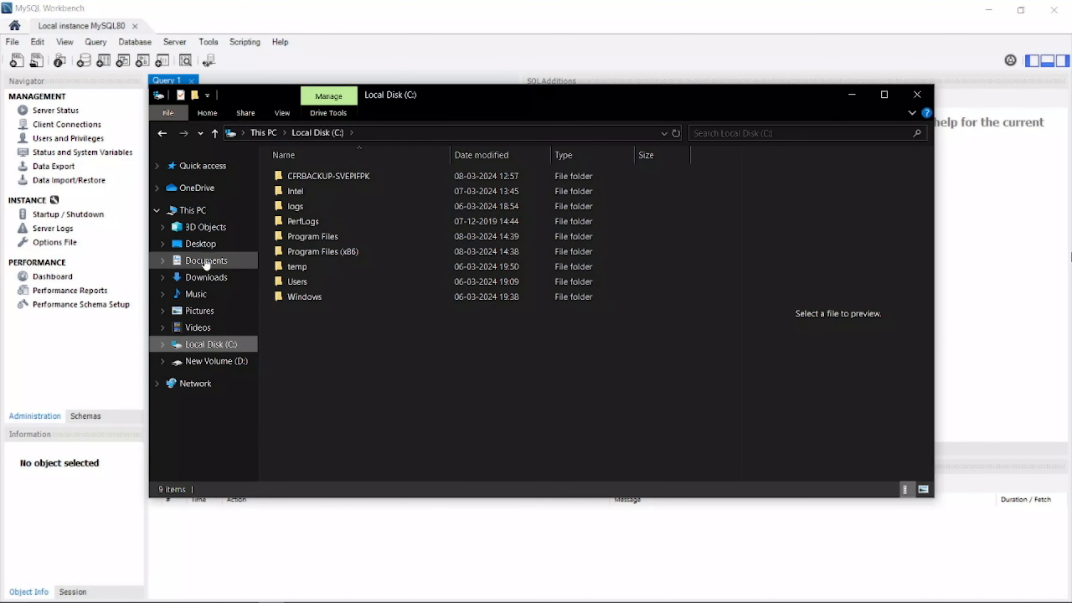
pyautogui.click(311, 239)
pyautogui.doubleClick(311, 239)
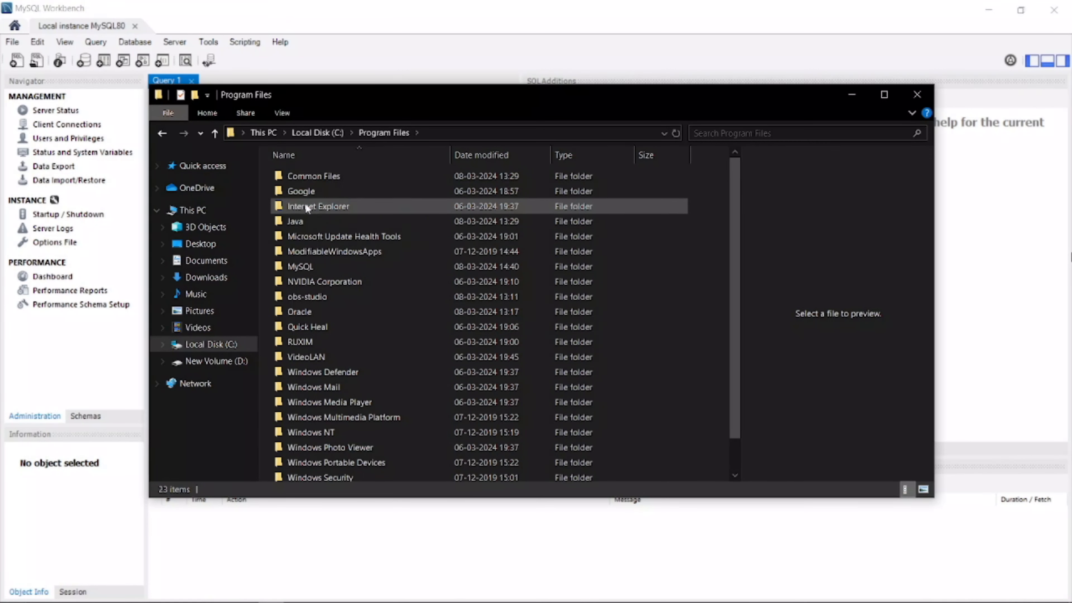
pyautogui.click(310, 263)
pyautogui.doubleClick(309, 263)
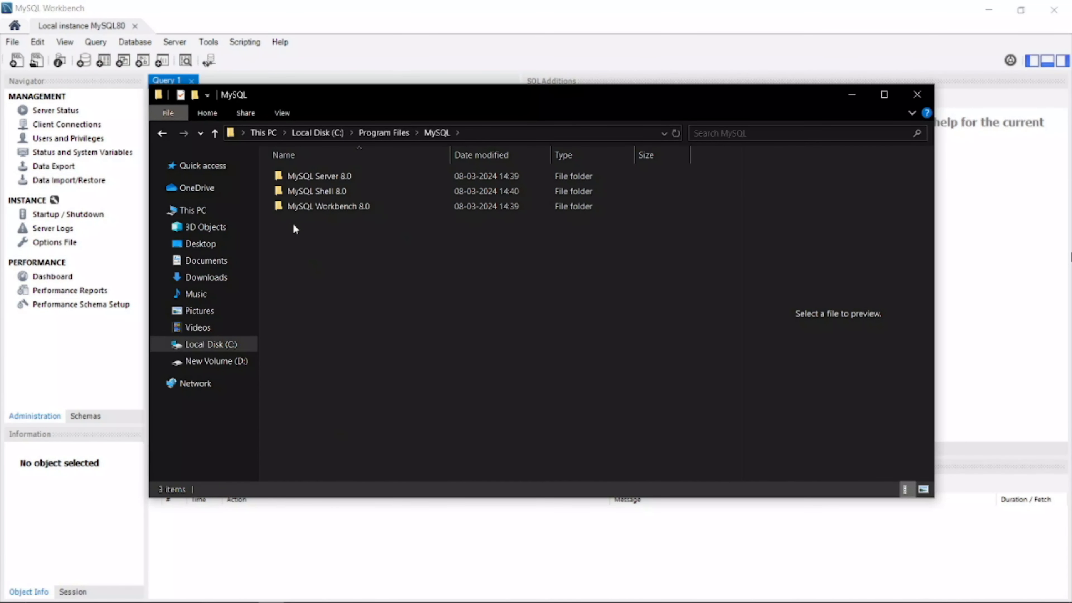
pyautogui.doubleClick(313, 176)
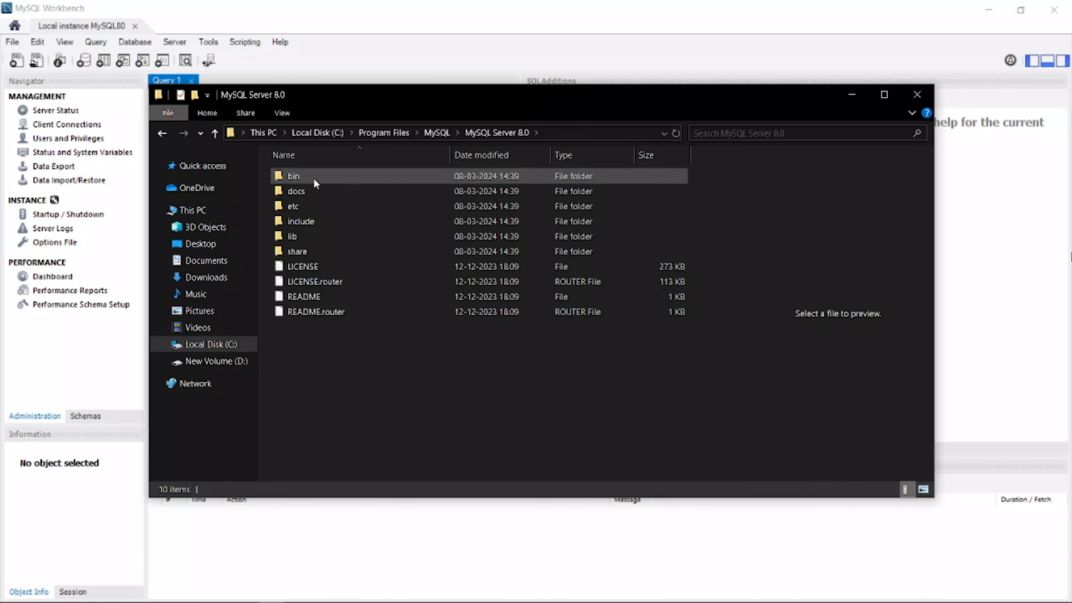
pyautogui.doubleClick(313, 178)
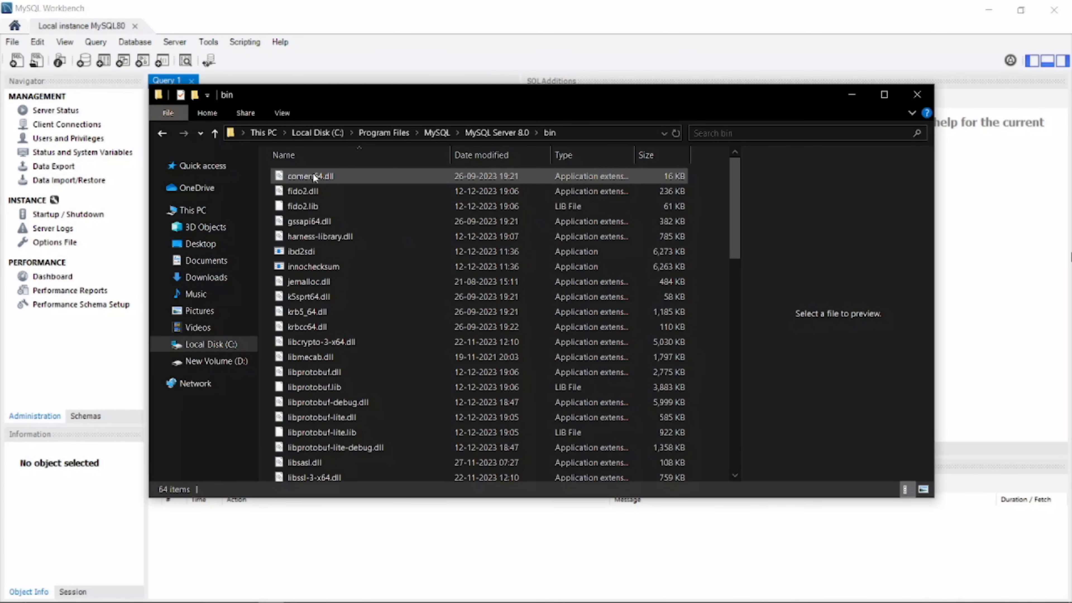
# Step: Copy the bin folder's full path from the address bar
pyautogui.click(589, 131)
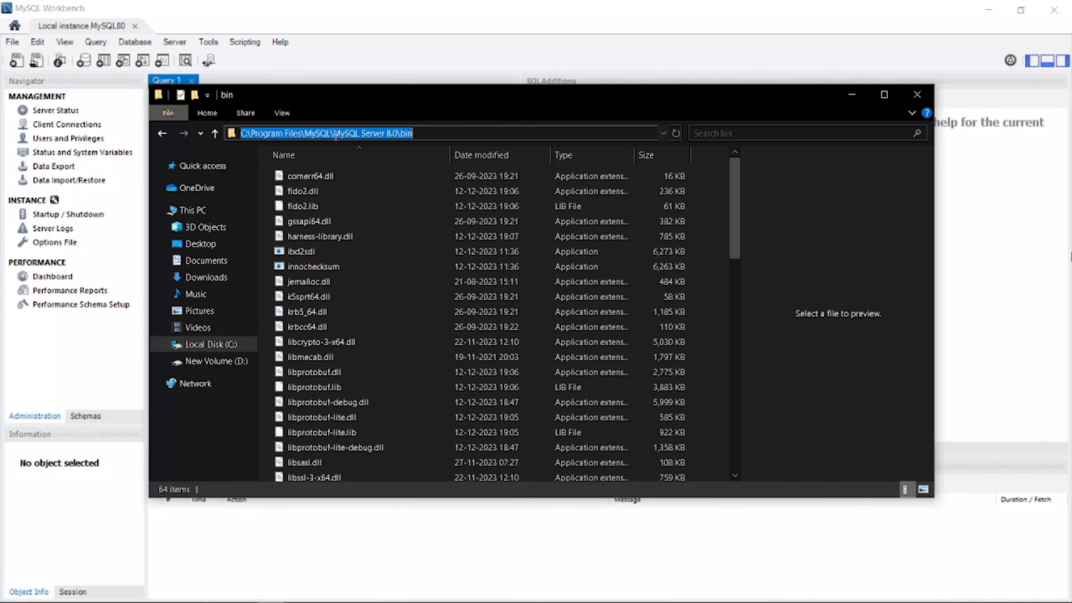
pyautogui.rightClick(435, 134)
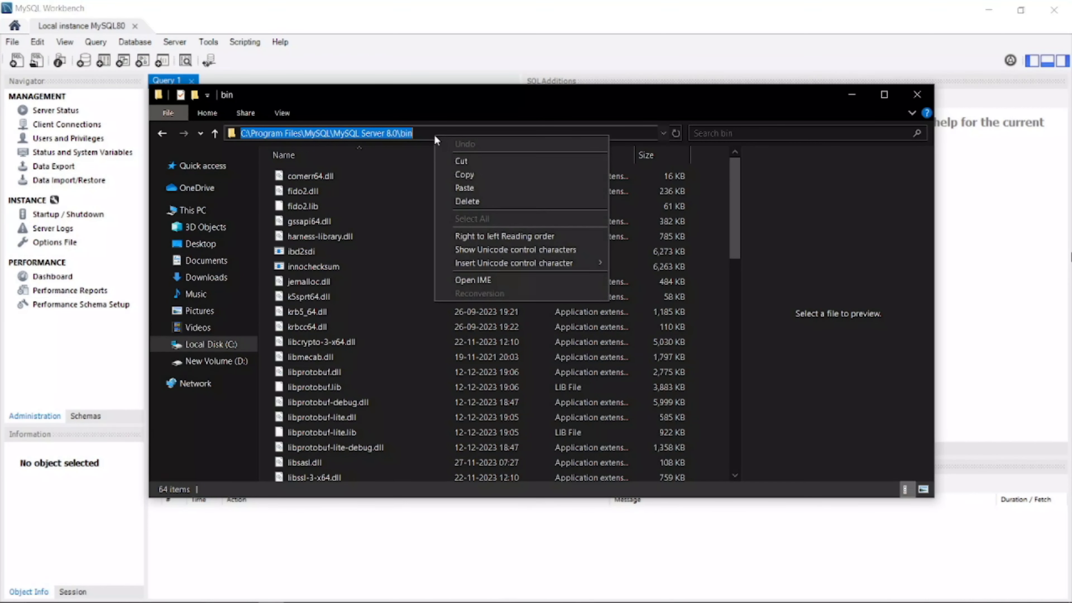
pyautogui.click(455, 175)
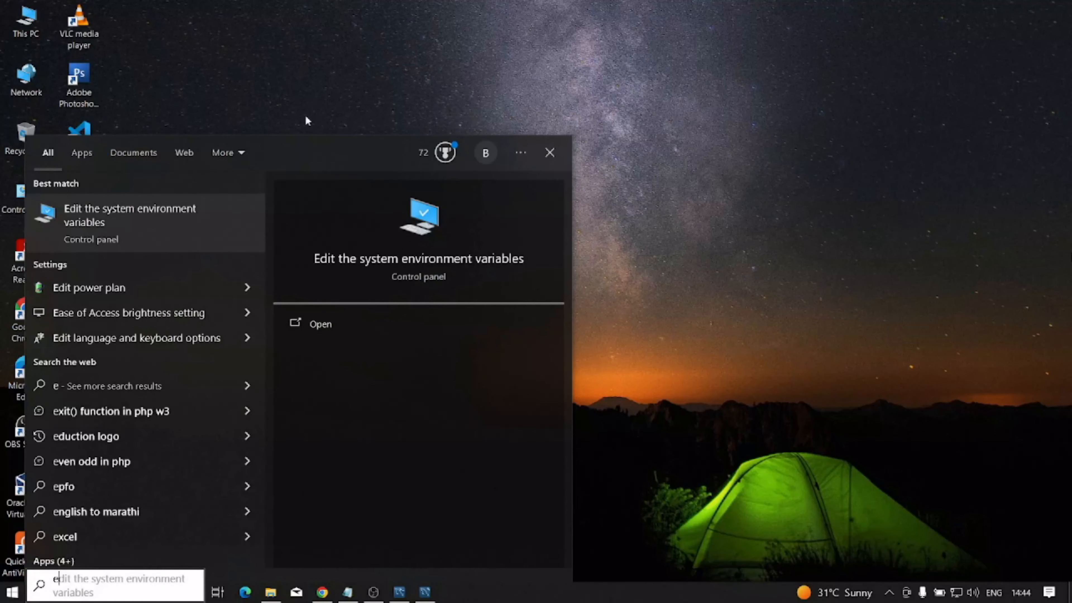
# Step: Add C:\Program Files\MySQL\MySQL Server 8.0\bin as a new system Path entry and save it
pyautogui.click(75, 210)
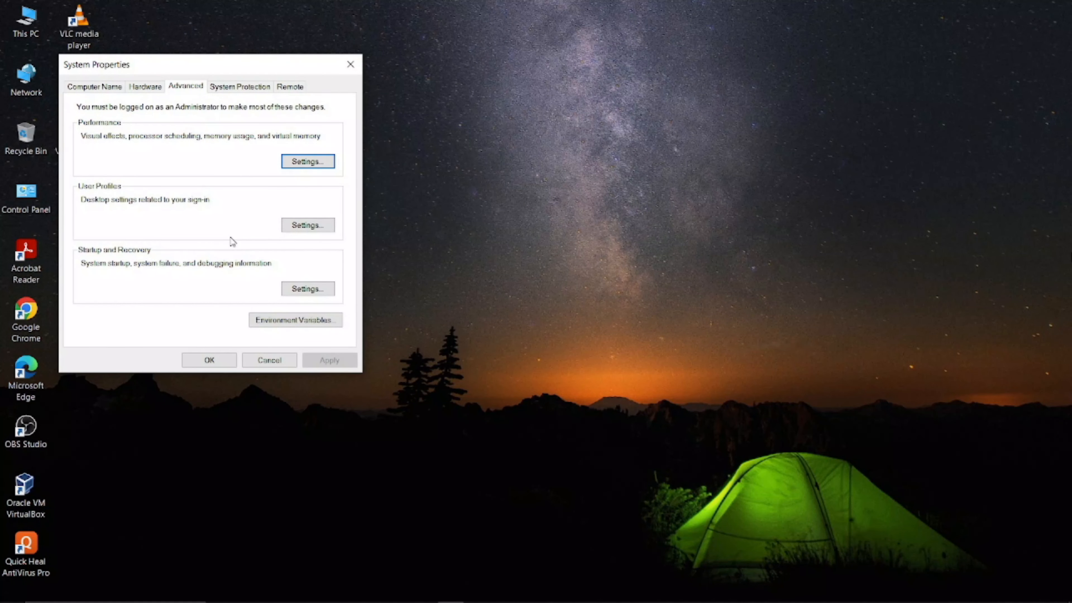
pyautogui.moveTo(169, 64); pyautogui.dragTo(414, 129)
pyautogui.click(542, 385)
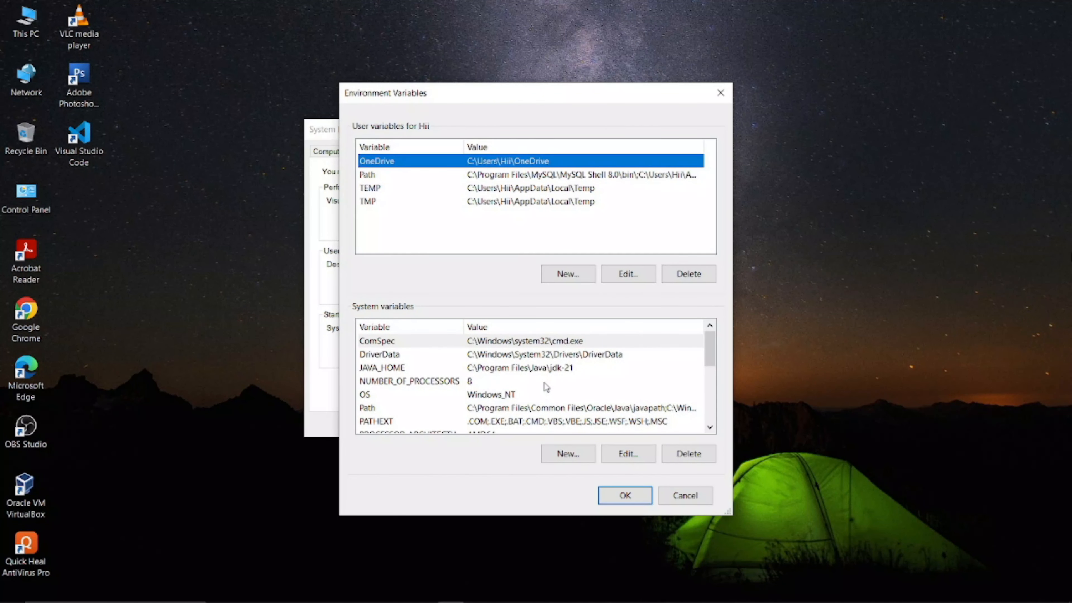
pyautogui.click(396, 408)
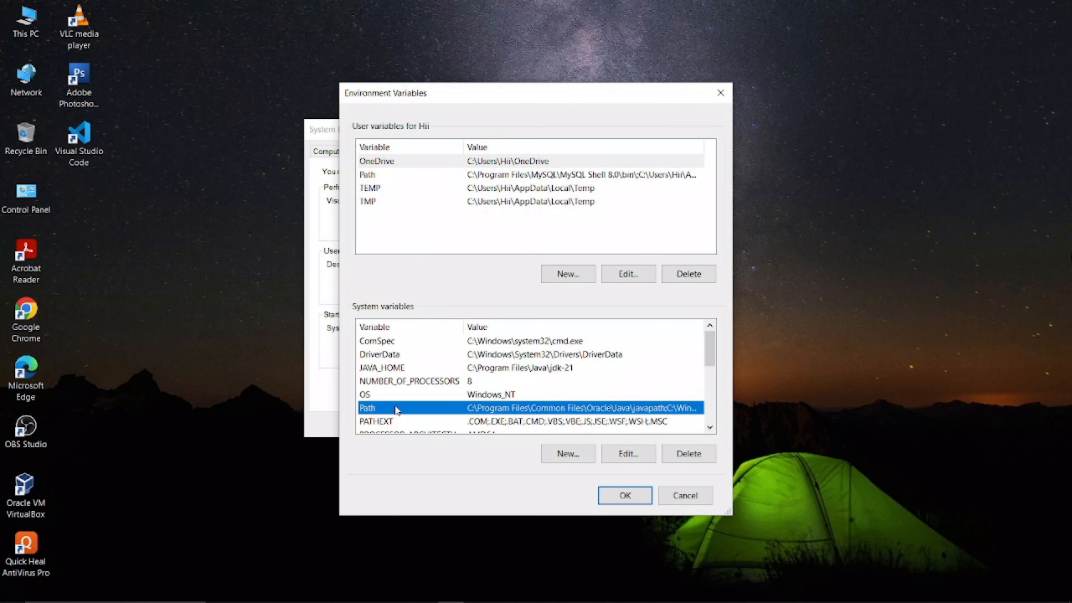
pyautogui.doubleClick(396, 408)
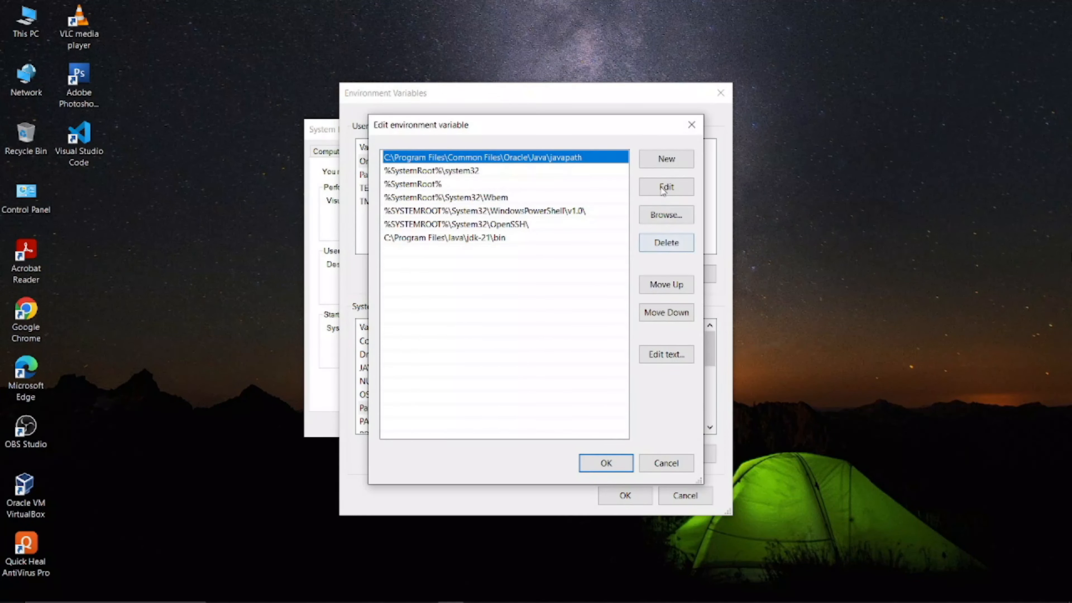
pyautogui.click(667, 159)
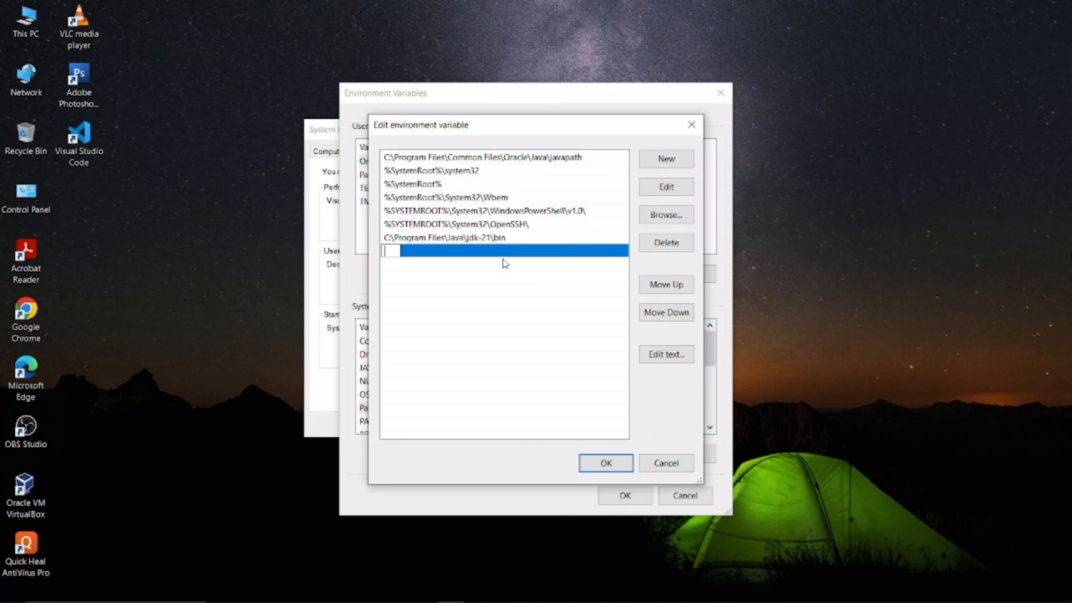
pyautogui.hotkey('ctrl', 'v')
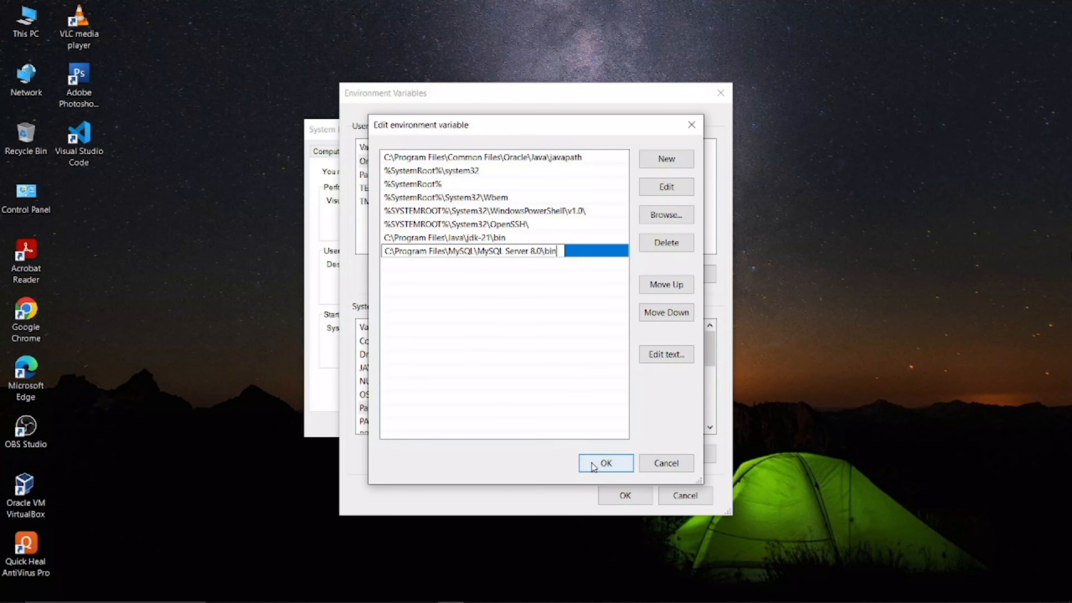
pyautogui.click(604, 462)
pyautogui.click(614, 504)
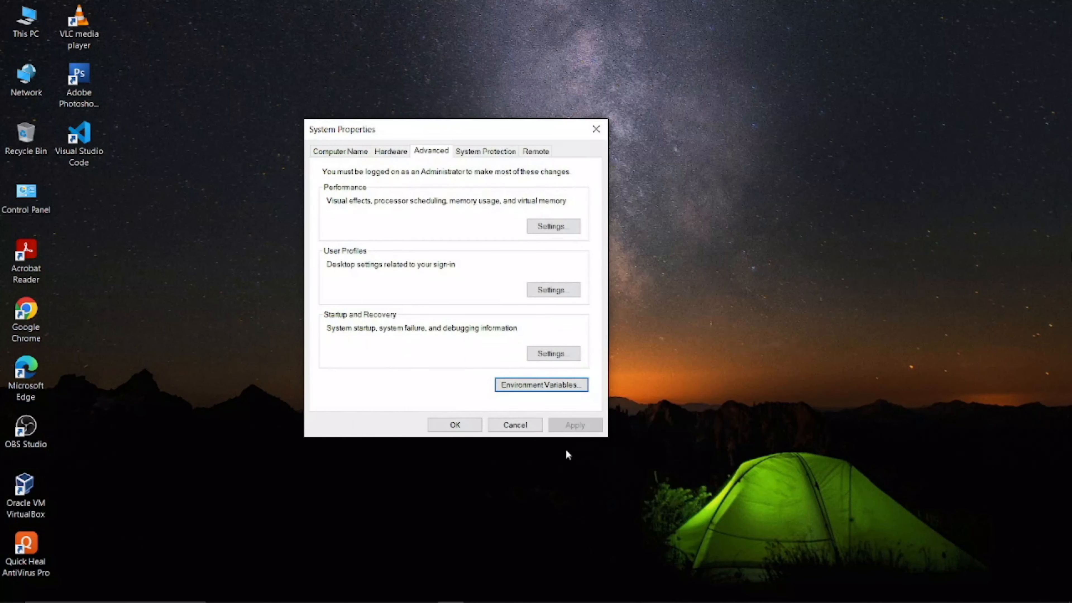
# Step: Close System Properties keeping the changes, and launch Command Prompt via a cmd search
pyautogui.click(452, 424)
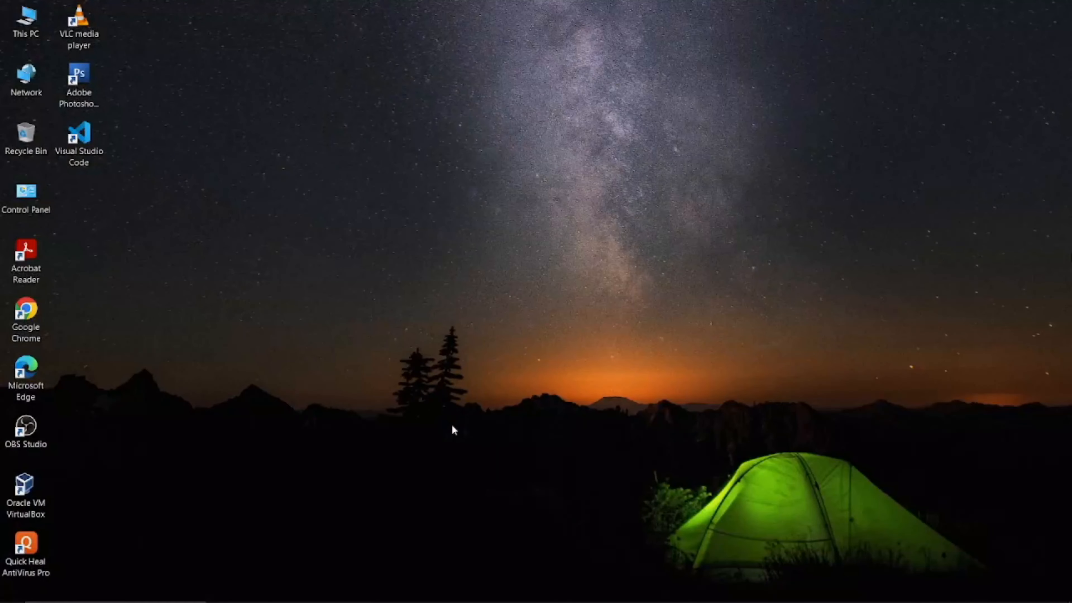
pyautogui.press('super')
pyautogui.write('cmd')
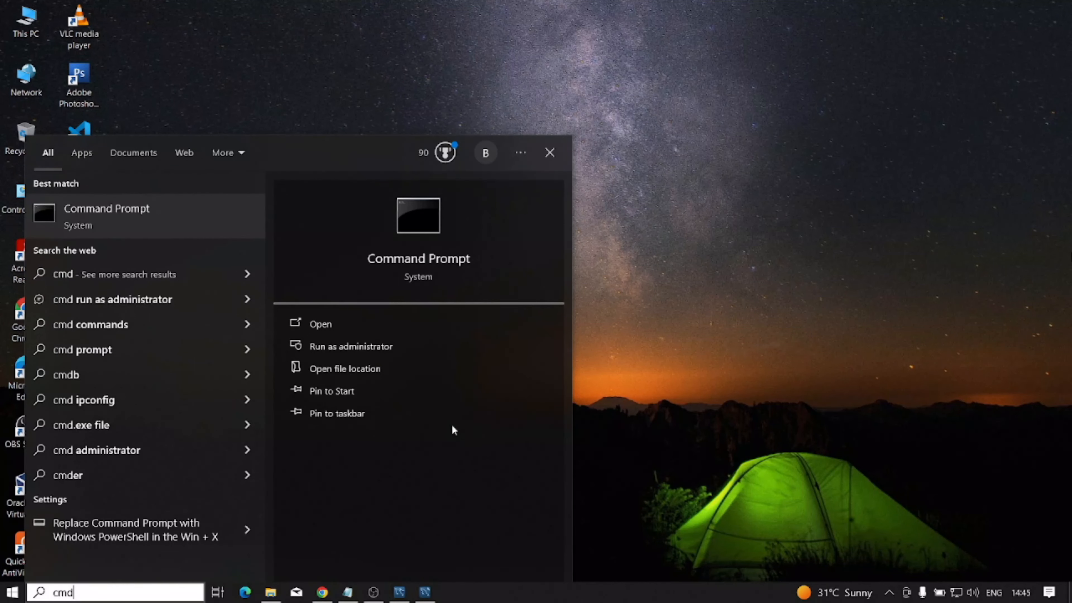
pyautogui.press('Return')
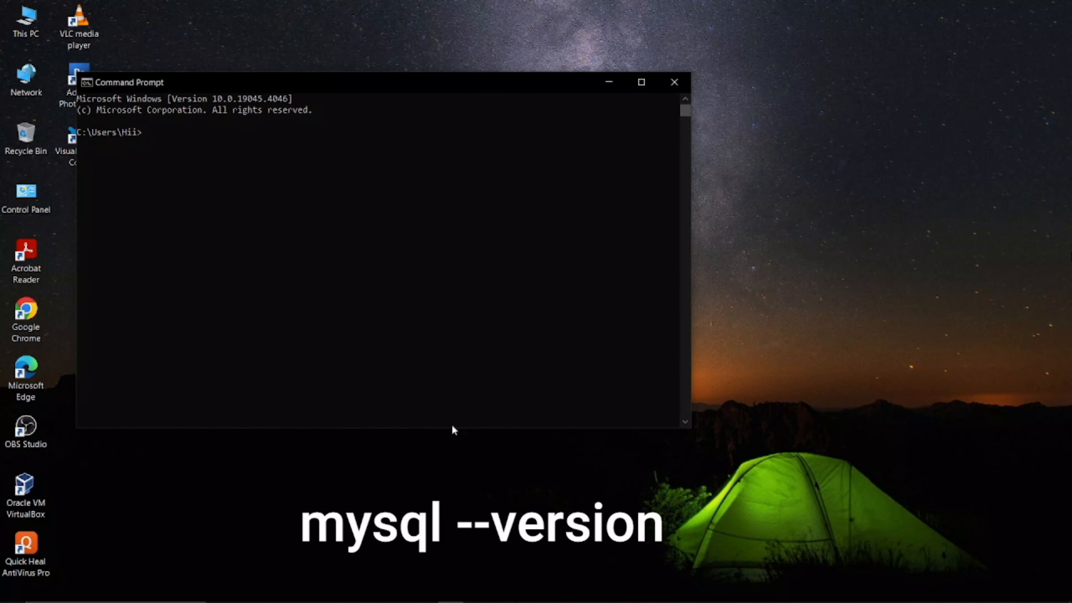
# Step: Run mysql --version and confirm it reports Ver 8.0.36 for Win64
pyautogui.write('mysql --')
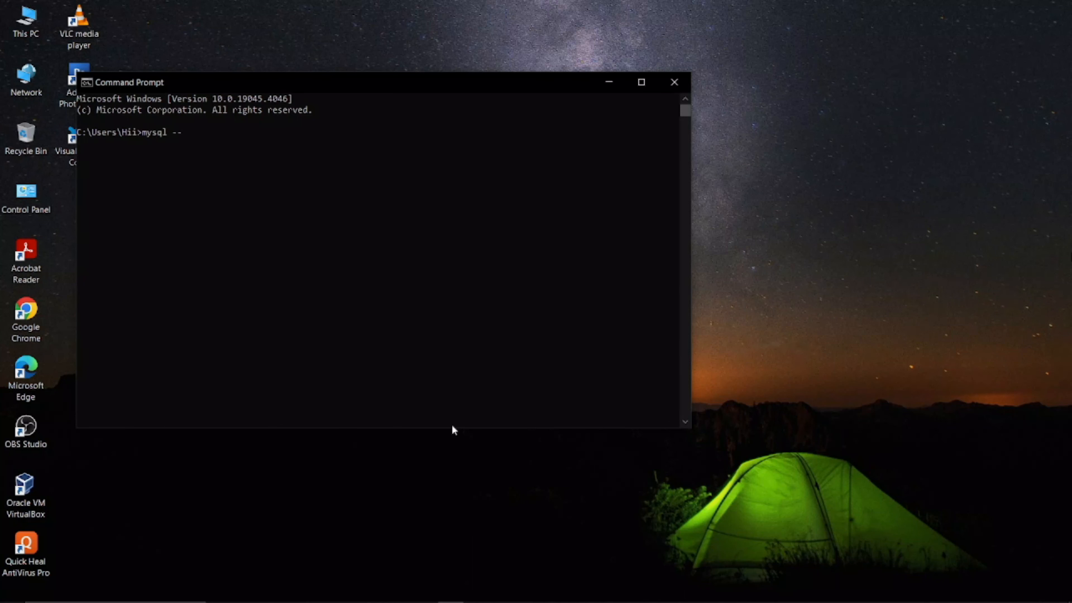
pyautogui.write('ersion')
pyautogui.press('Return')
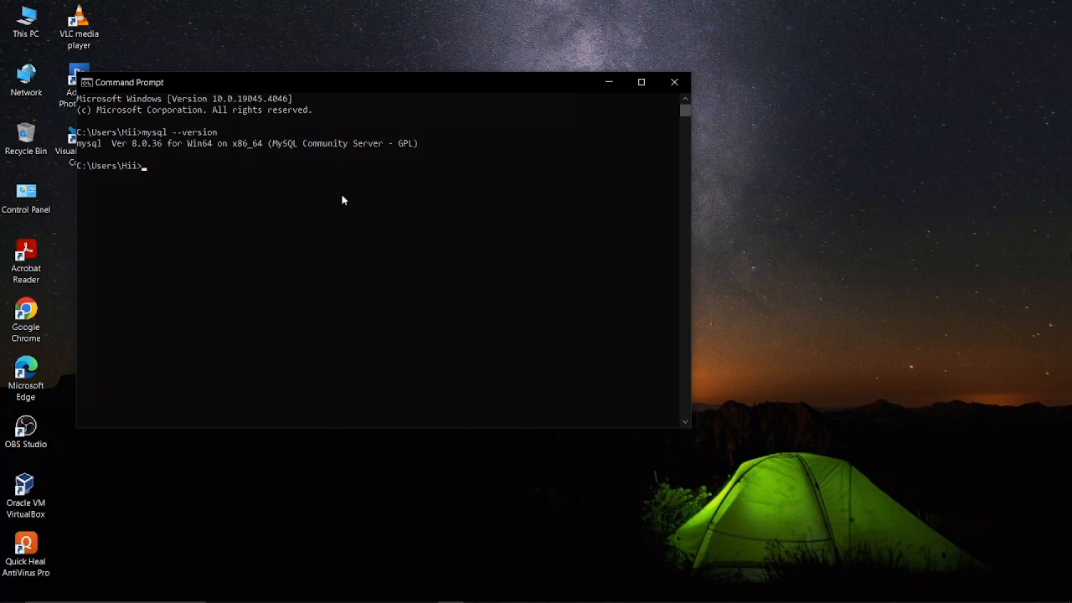